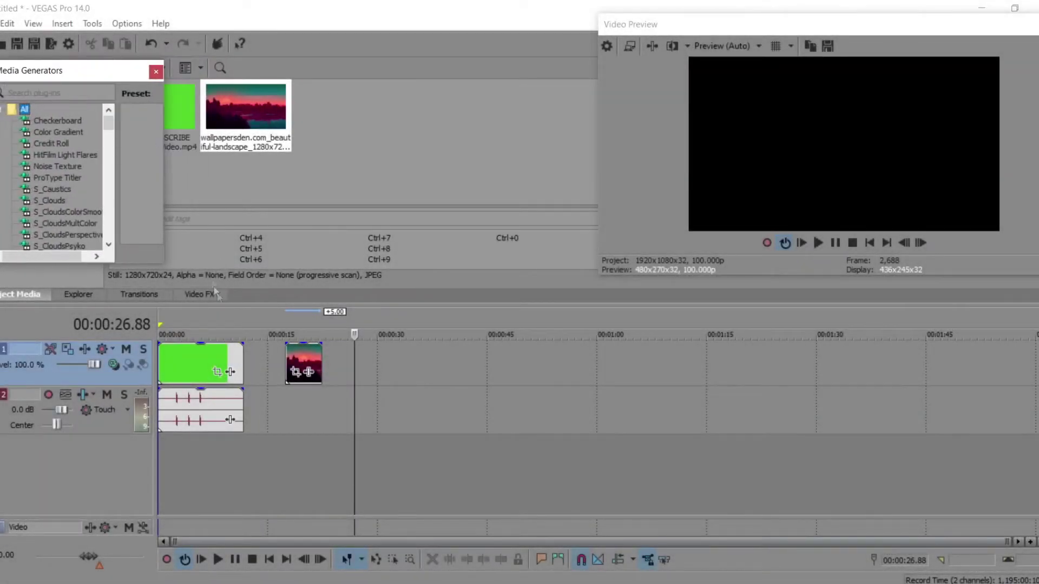
Extend the sunset landscape photo to just past 30 seconds, then select the green clip
{"action": "left_click_drag", "start_coordinate": [322, 366], "coordinate": [378, 361]}
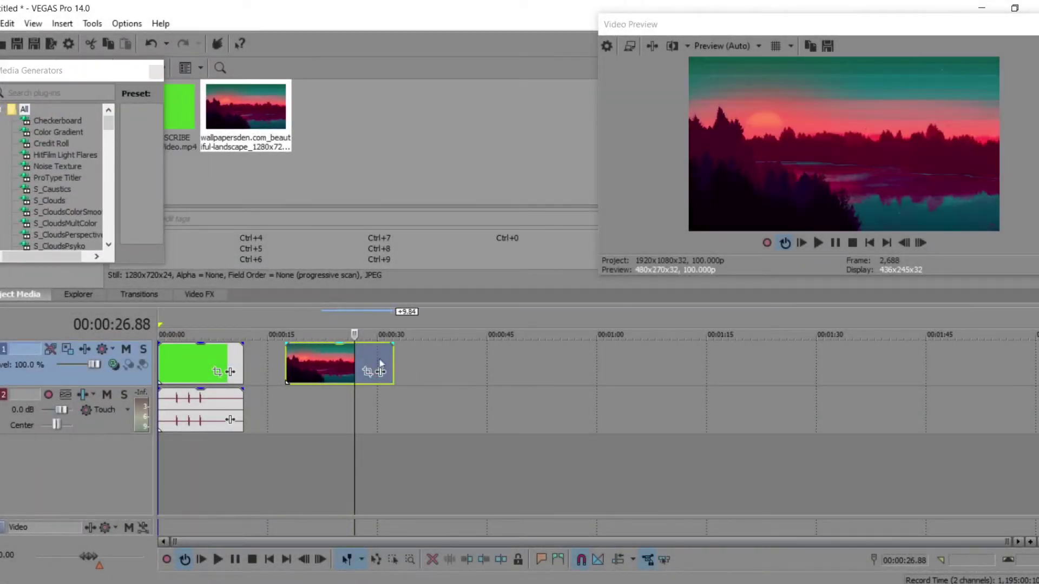
{"action": "left_click", "coordinate": [286, 357]}
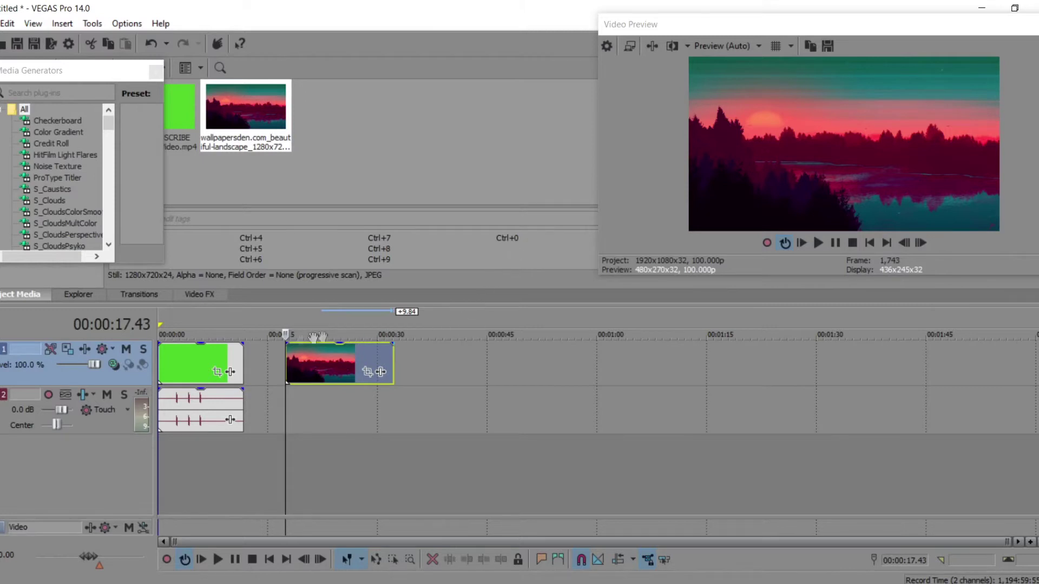
{"action": "left_click", "coordinate": [164, 359]}
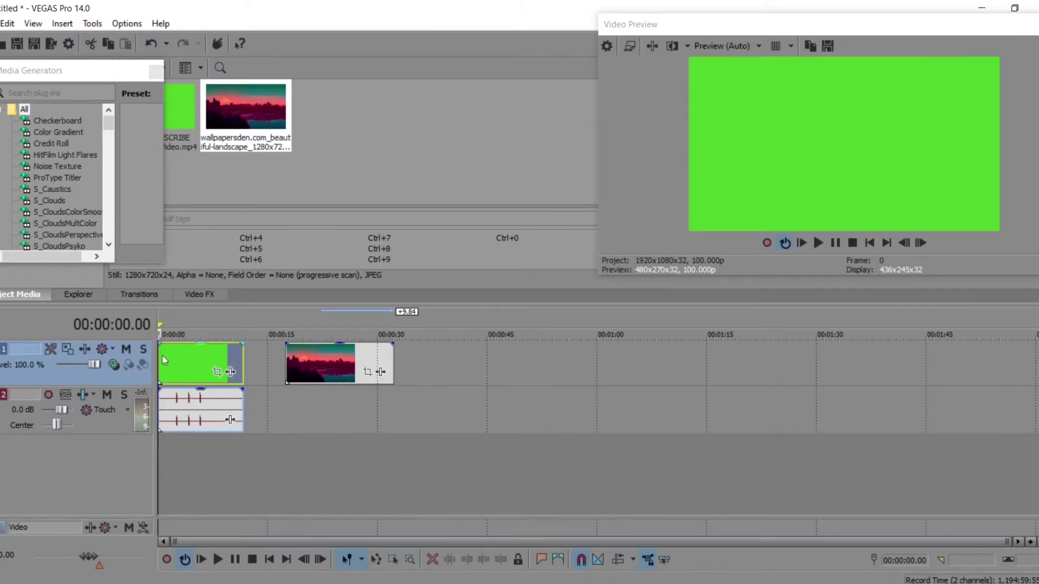
{"action": "left_click", "coordinate": [260, 357]}
Add a video track, move the green clip onto it, and start the landscape at zero
{"action": "right_click", "coordinate": [424, 357]}
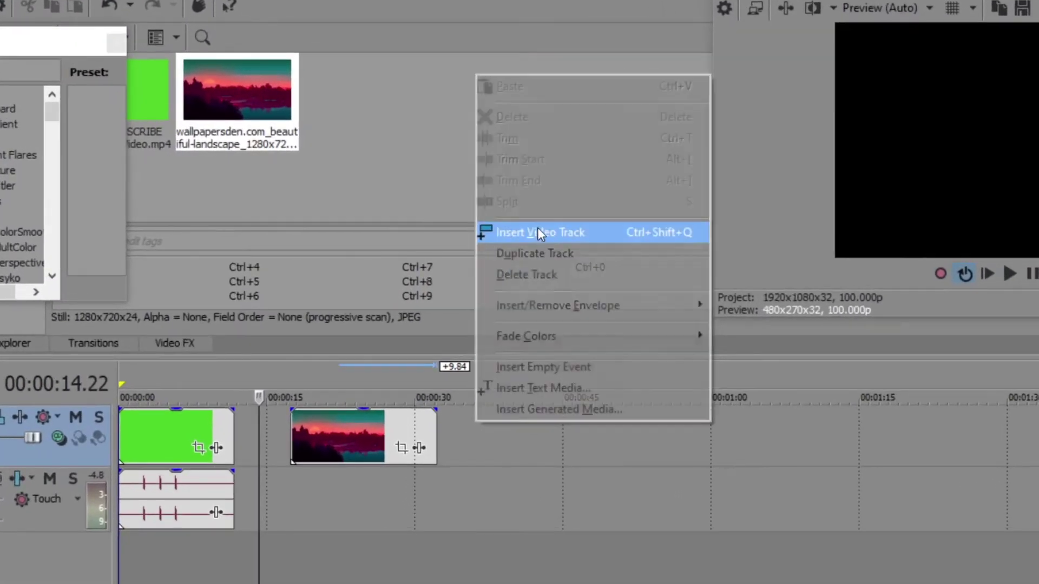
{"action": "left_click", "coordinate": [537, 233]}
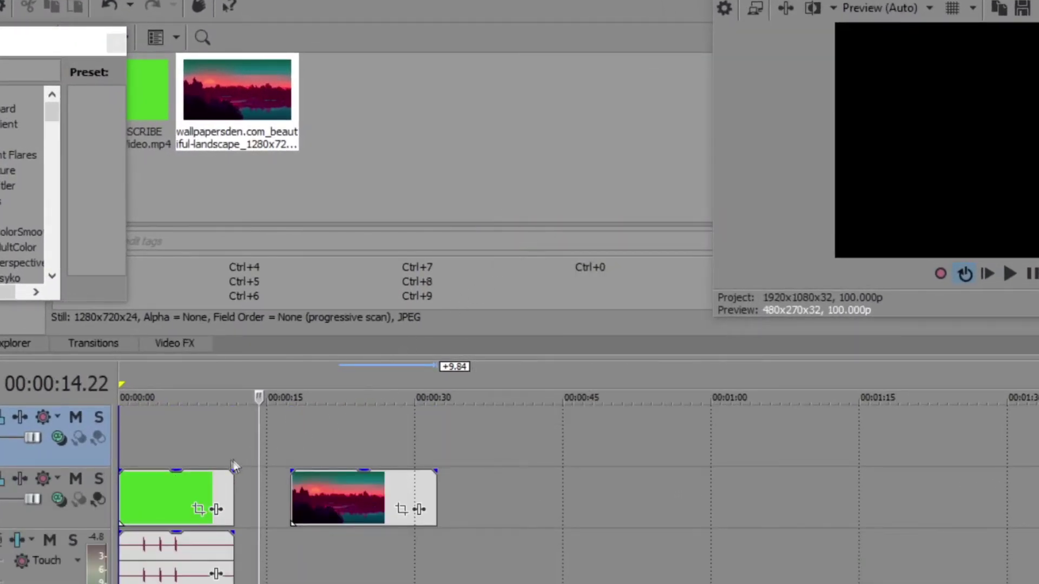
{"action": "left_click_drag", "start_coordinate": [197, 487], "coordinate": [201, 443]}
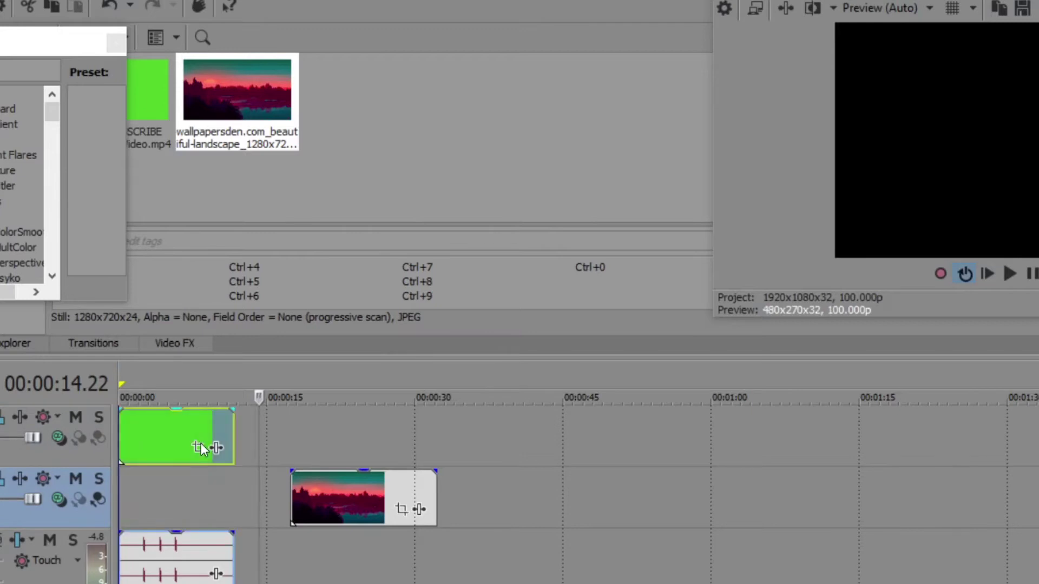
{"action": "left_click", "coordinate": [194, 481]}
{"action": "left_click_drag", "start_coordinate": [329, 492], "coordinate": [158, 490]}
{"action": "key", "text": "Home"}
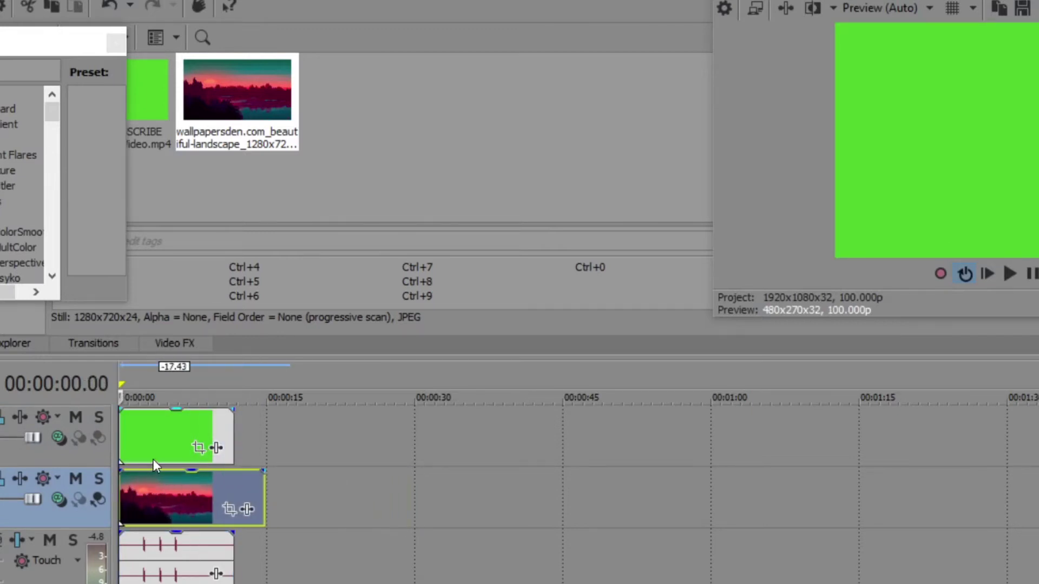
{"action": "scroll", "coordinate": [159, 453], "scroll_direction": "up", "scroll_amount": 3}
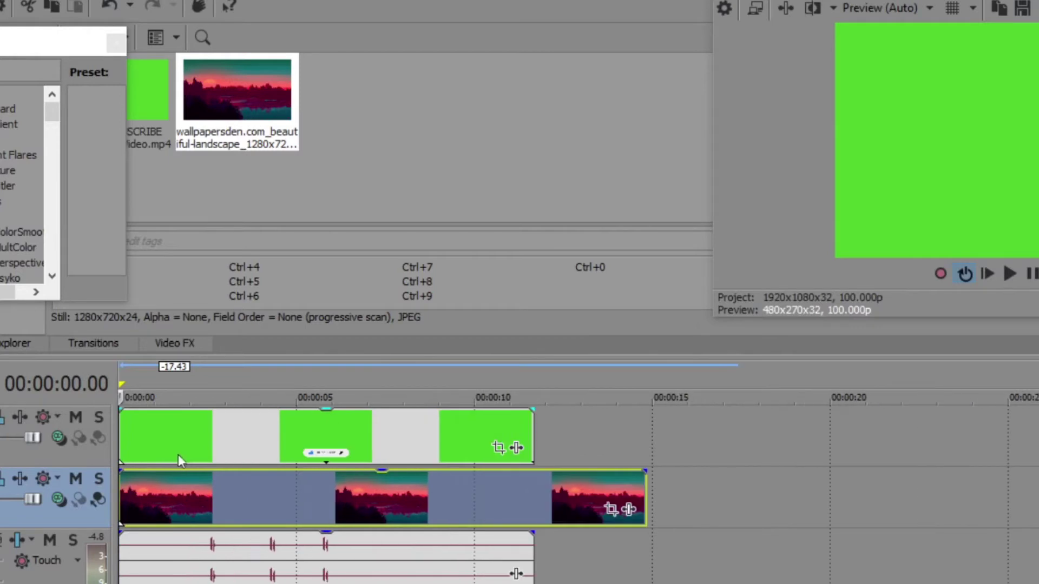
Apply the VEGAS Chroma Keyer effect to the green-screen clip
{"action": "left_click", "coordinate": [517, 451]}
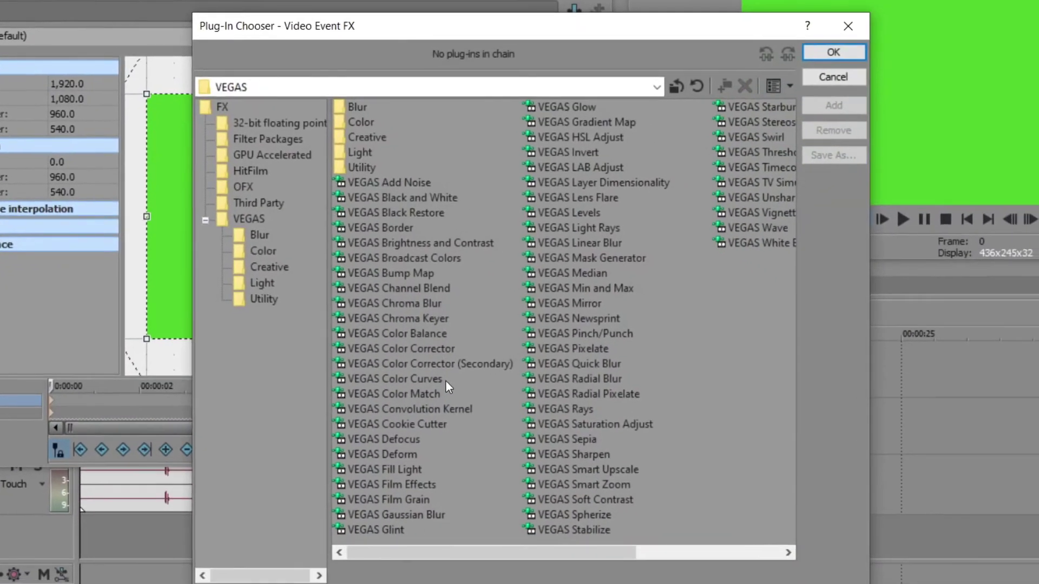
{"action": "left_click", "coordinate": [424, 317]}
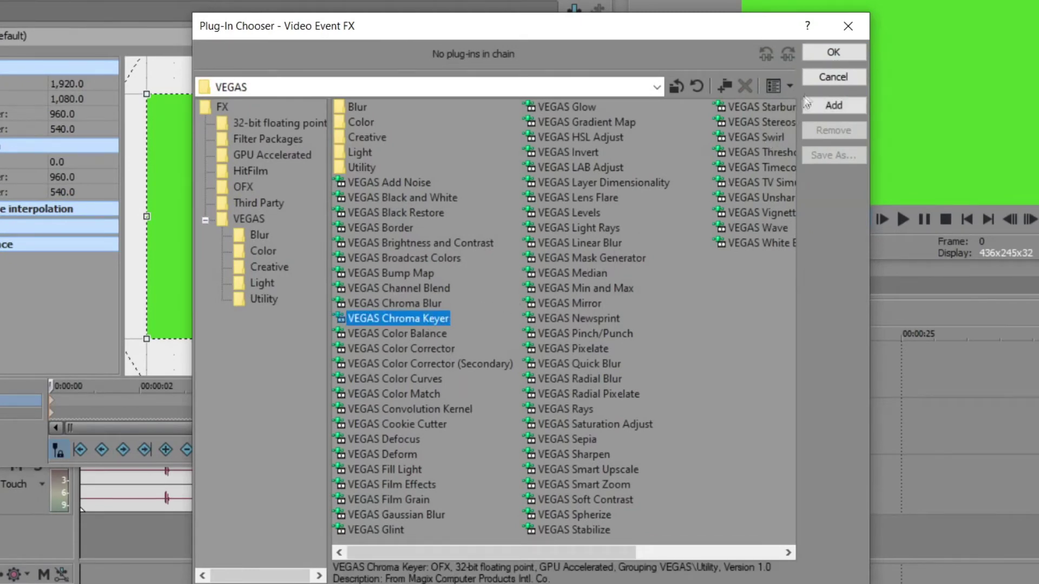
{"action": "left_click", "coordinate": [833, 52]}
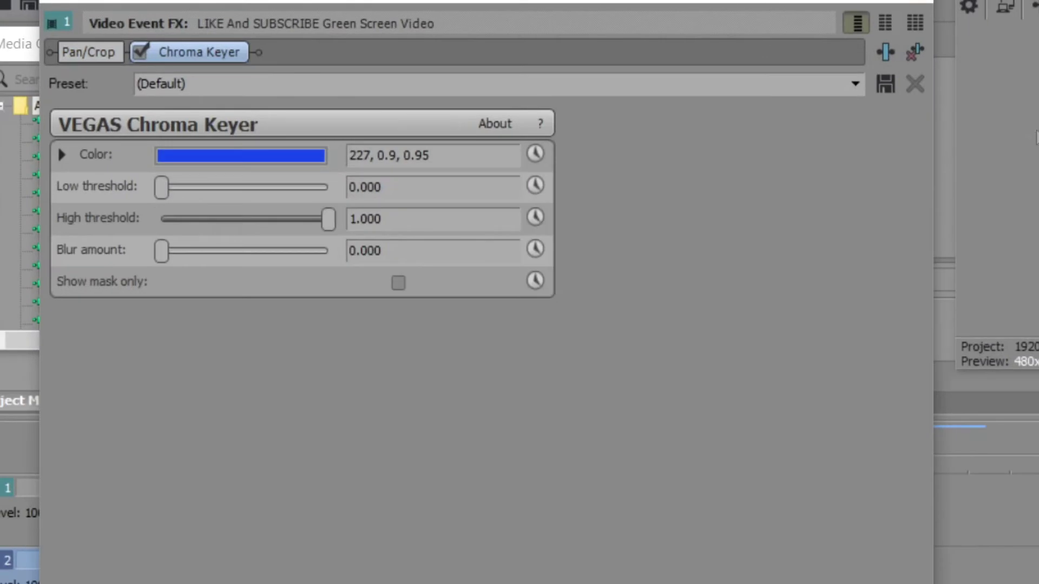
Sample the green background as the Chroma Keyer key colour, then close the effect windows
{"action": "left_click", "coordinate": [261, 155]}
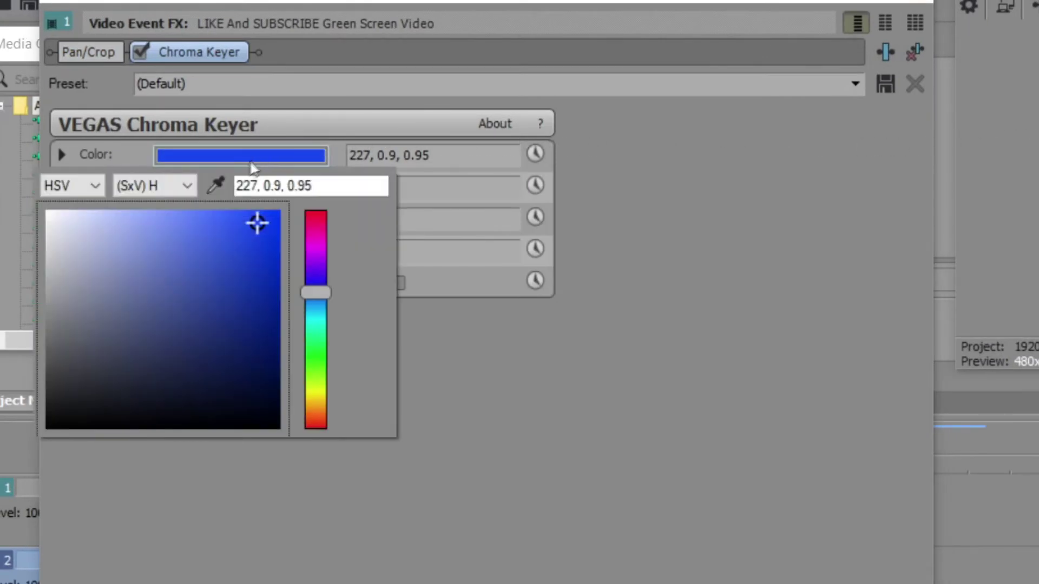
{"action": "left_click", "coordinate": [216, 185]}
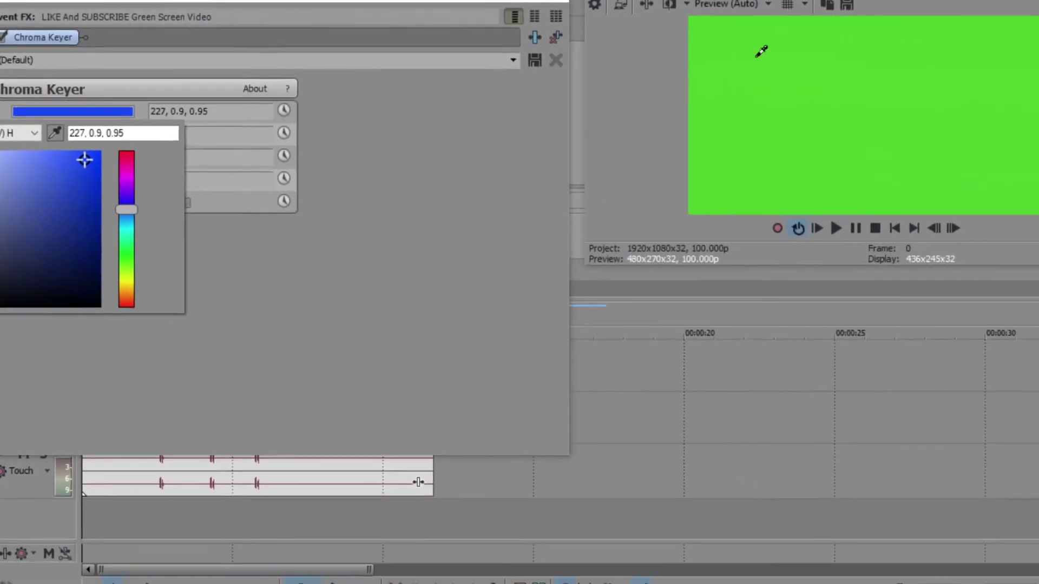
{"action": "left_click", "coordinate": [760, 53]}
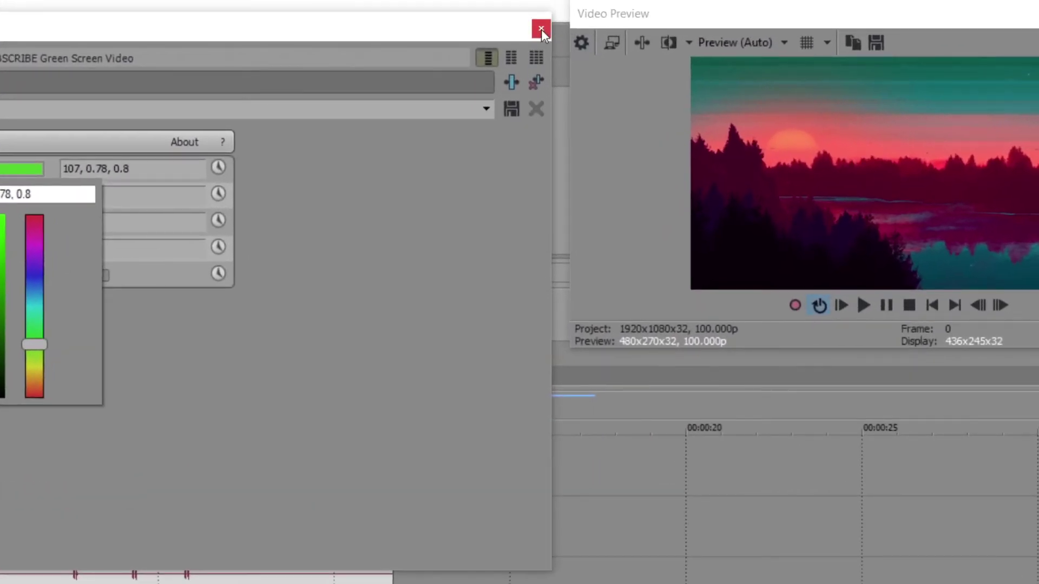
{"action": "left_click", "coordinate": [542, 30]}
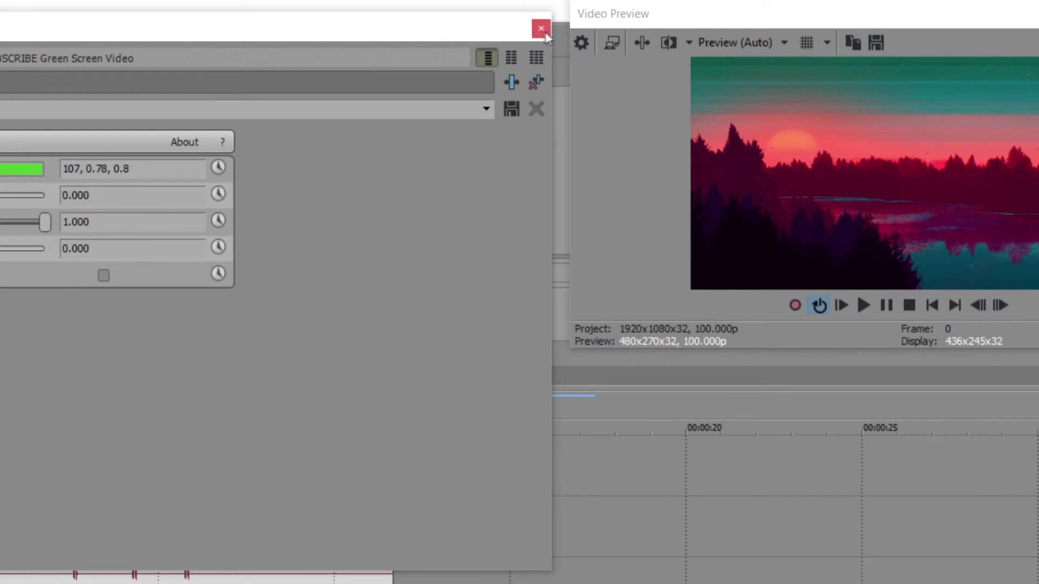
{"action": "left_click", "coordinate": [541, 30]}
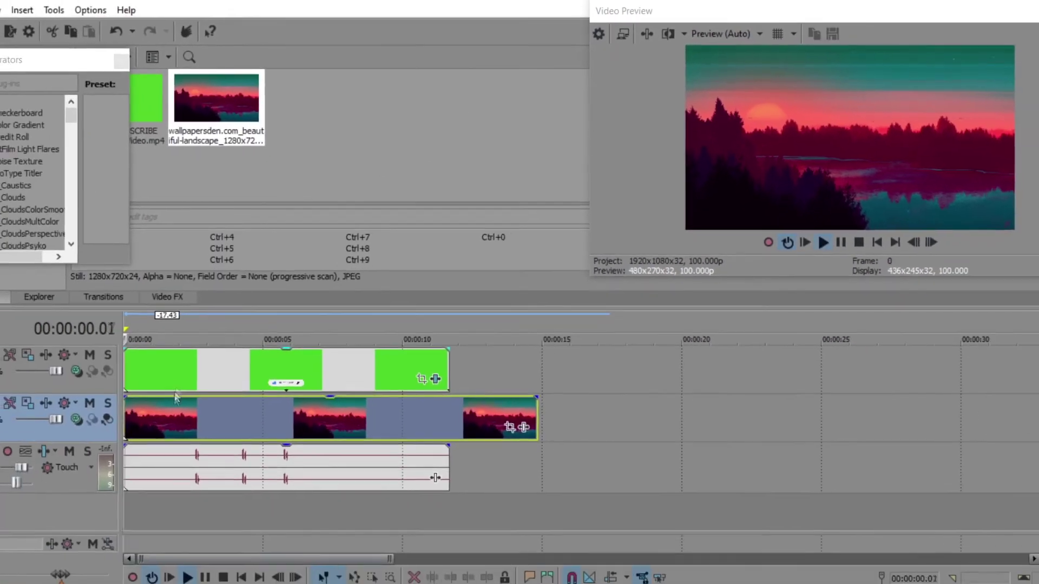
Play the timeline to watch the keyed subscribe button over the sunset landscape
{"action": "key", "text": "space"}
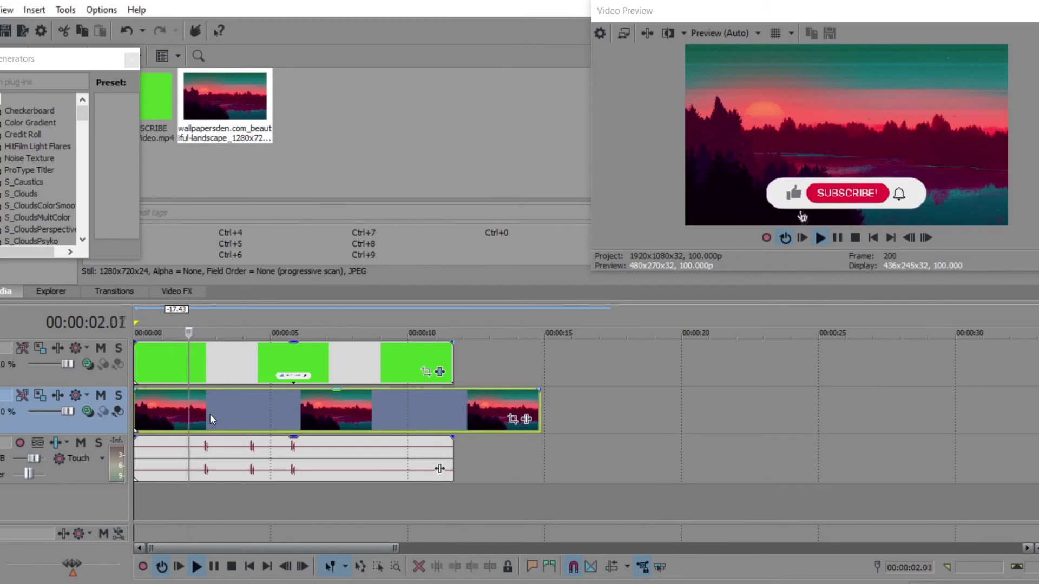